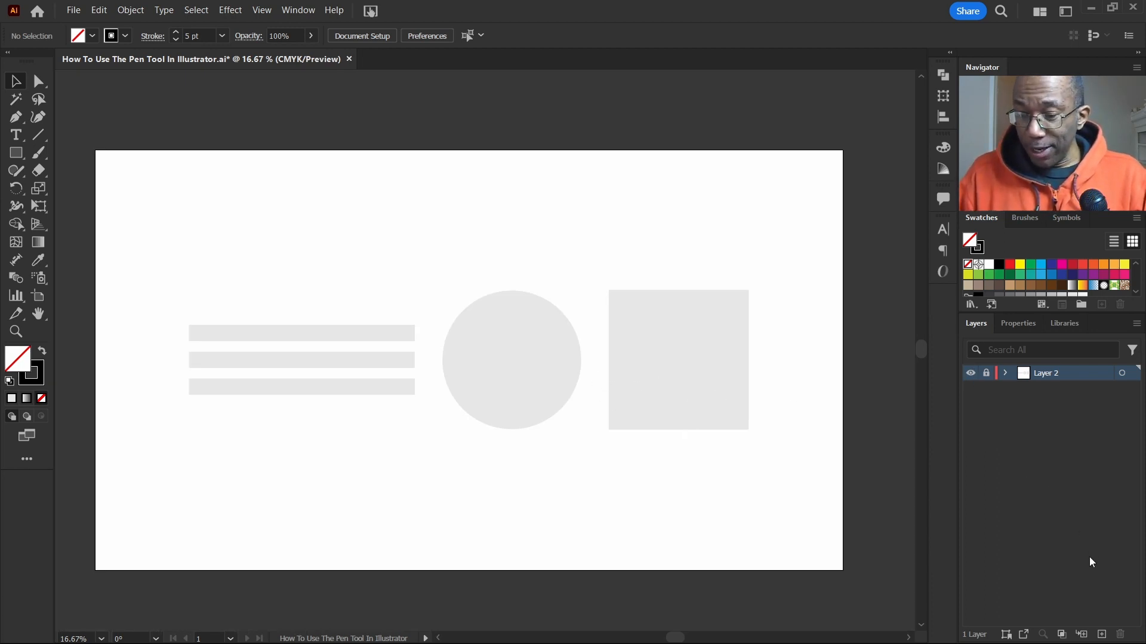
# Step: Add a new layer above the locked Layer 2 and pick the Pen tool
pyautogui.click(1102, 634)
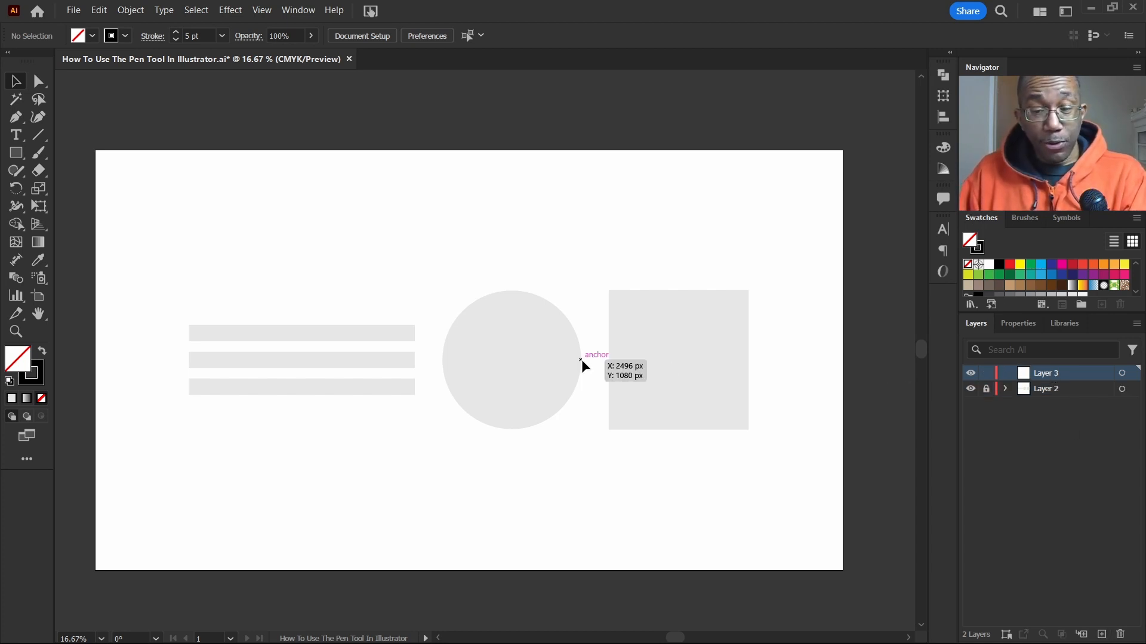
pyautogui.press('p')
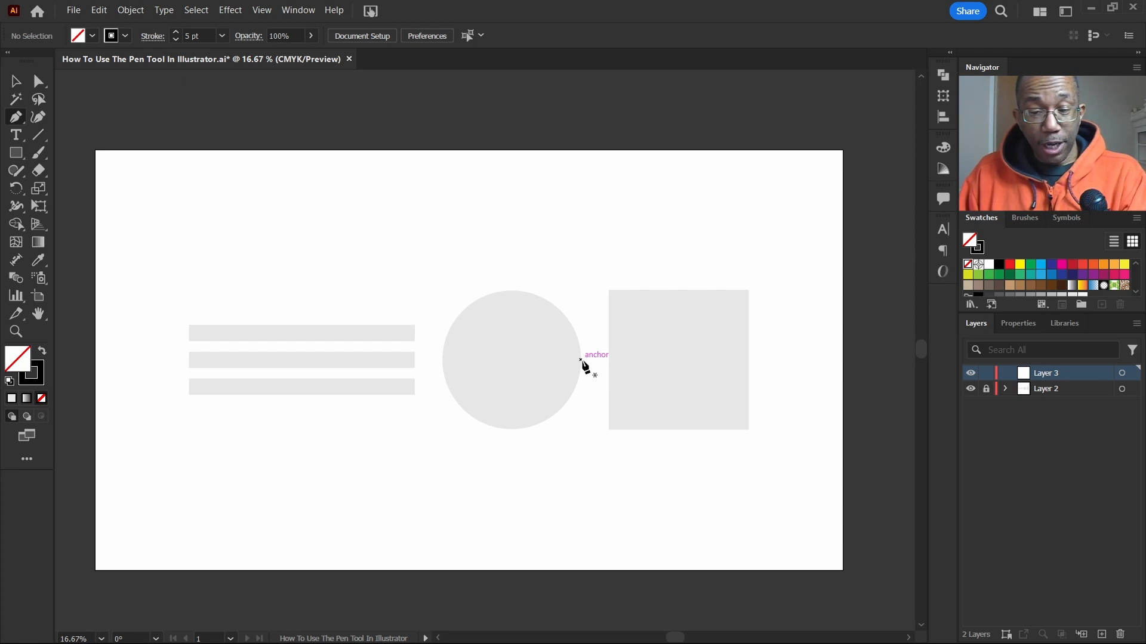
pyautogui.click(159, 388)
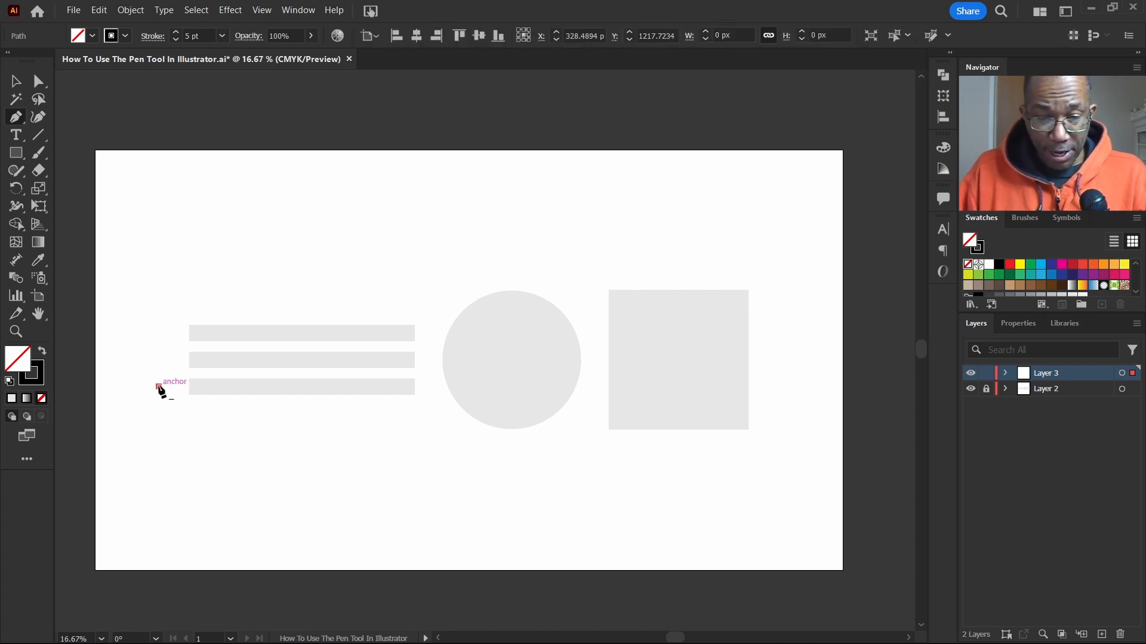
pyautogui.click(435, 403)
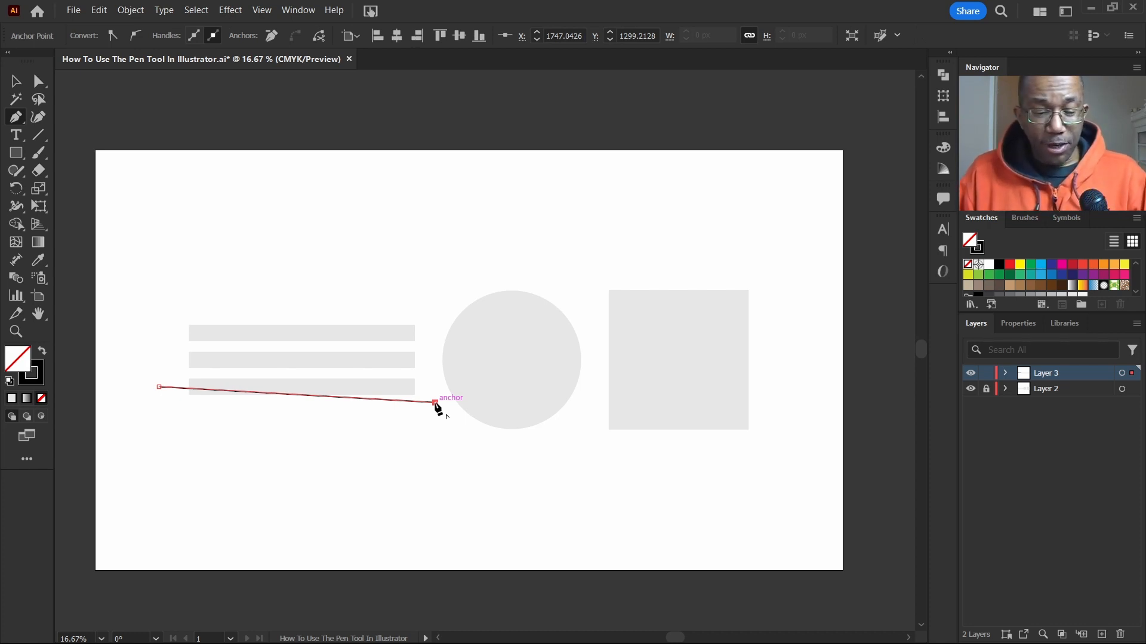
pyautogui.hotkey('ctrl', 'z')
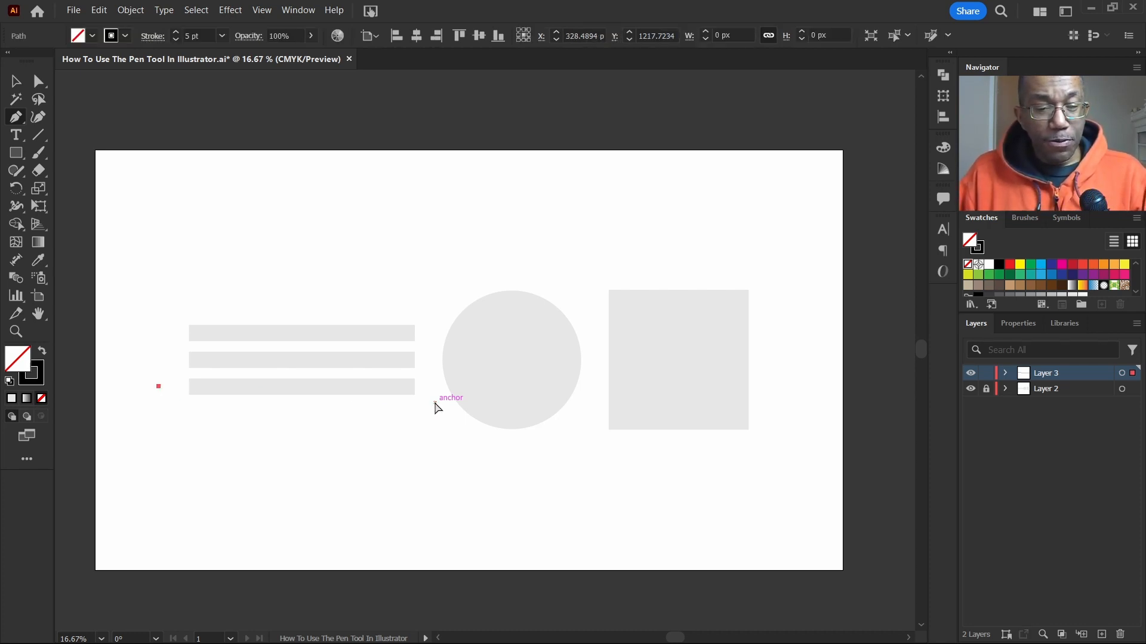
pyautogui.hotkey('ctrl', 'z')
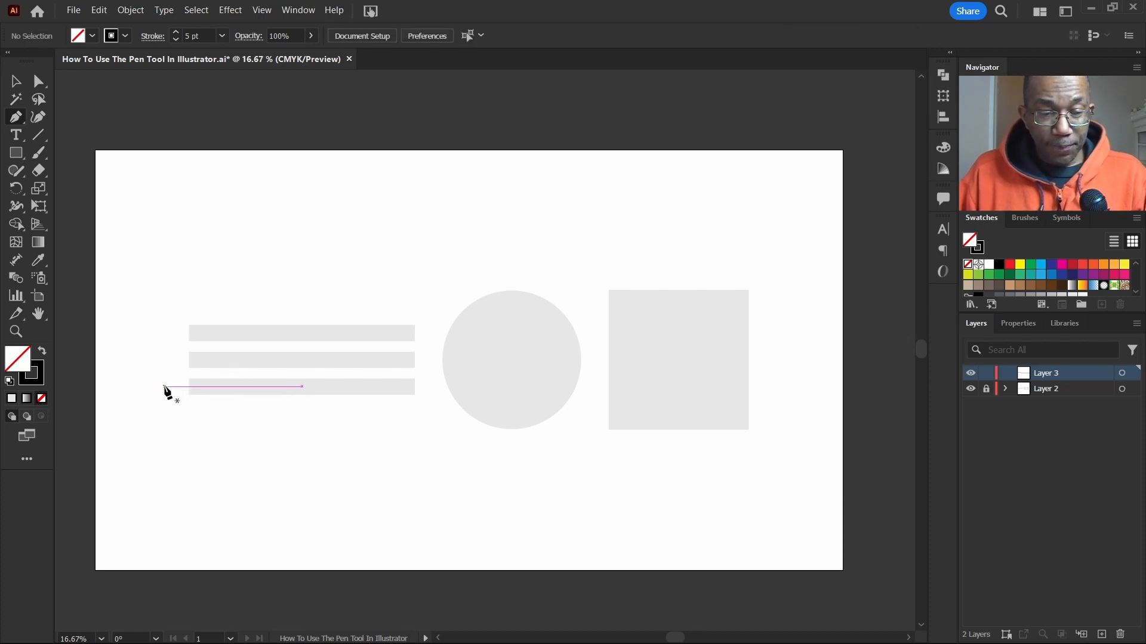
# Step: Trace each of the three gray bars with a straight horizontal line starting just left of the bars
pyautogui.click(165, 386)
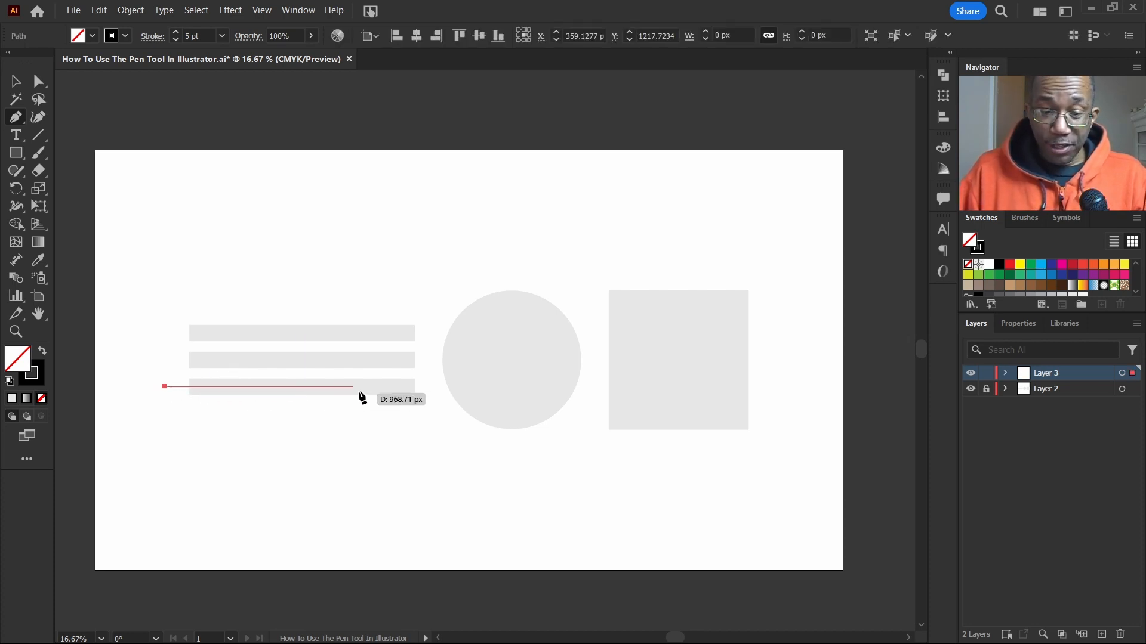
pyautogui.click(429, 387)
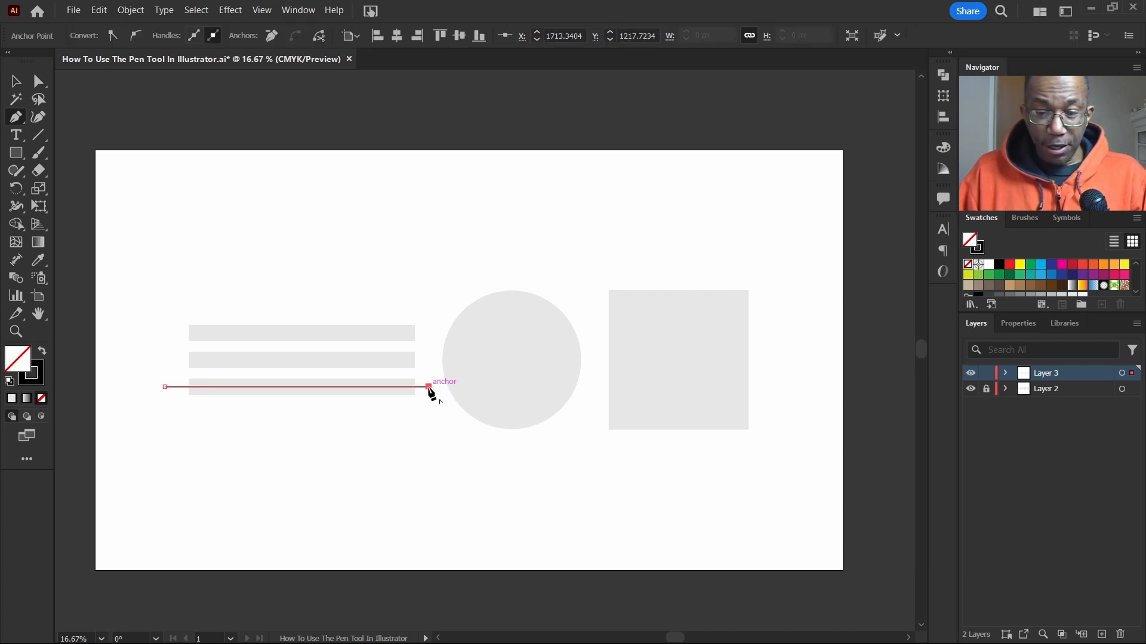
pyautogui.click(165, 357)
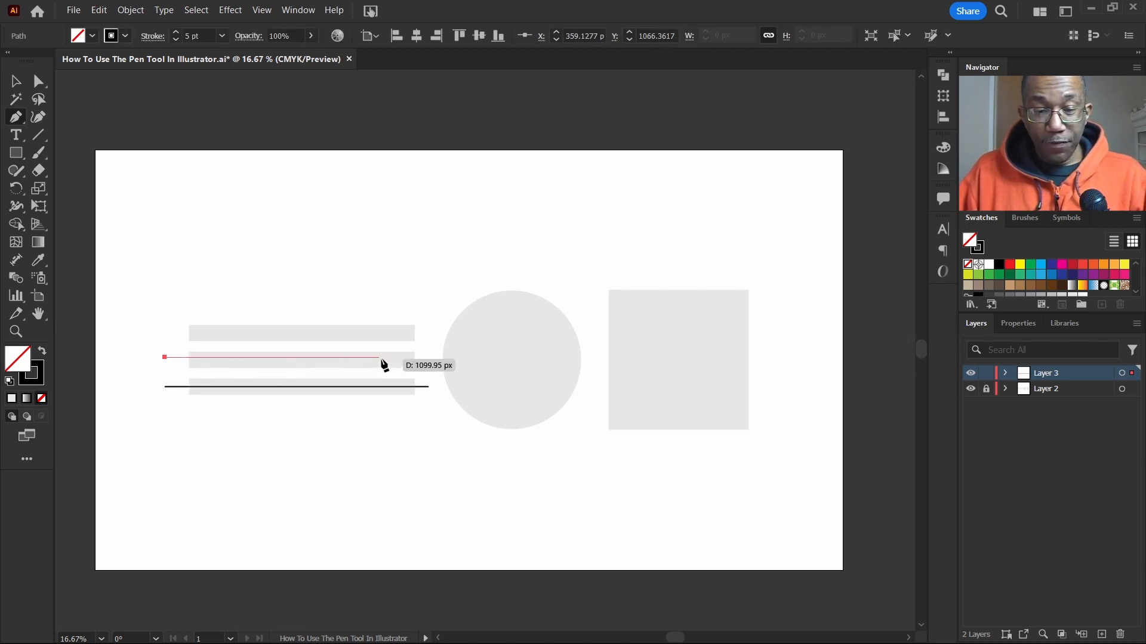
pyautogui.click(429, 358)
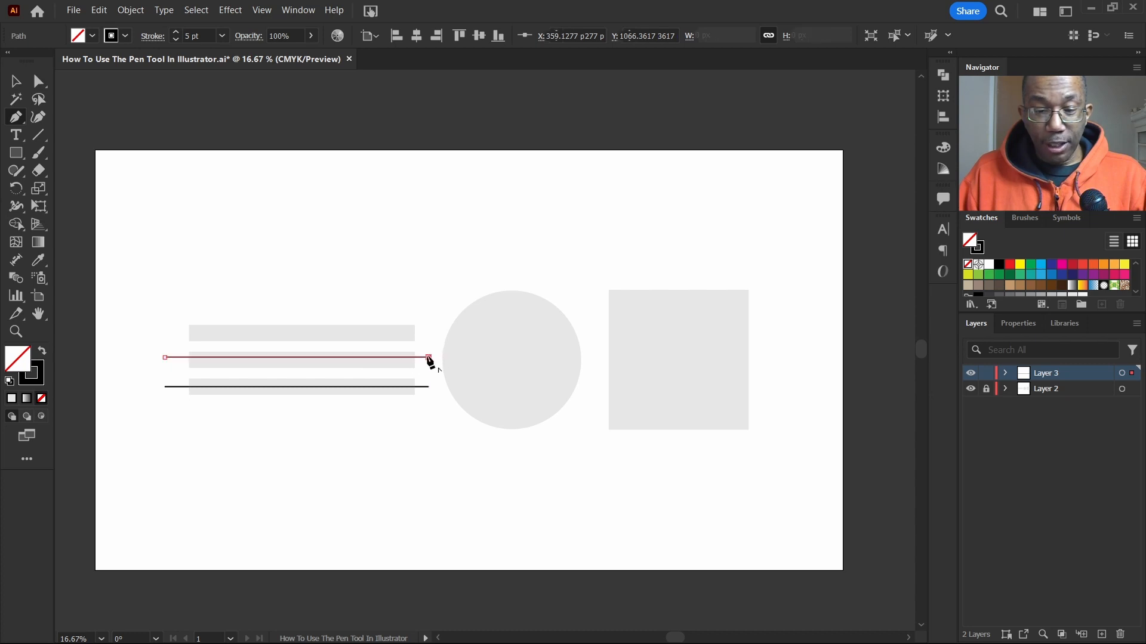
pyautogui.press('Escape')
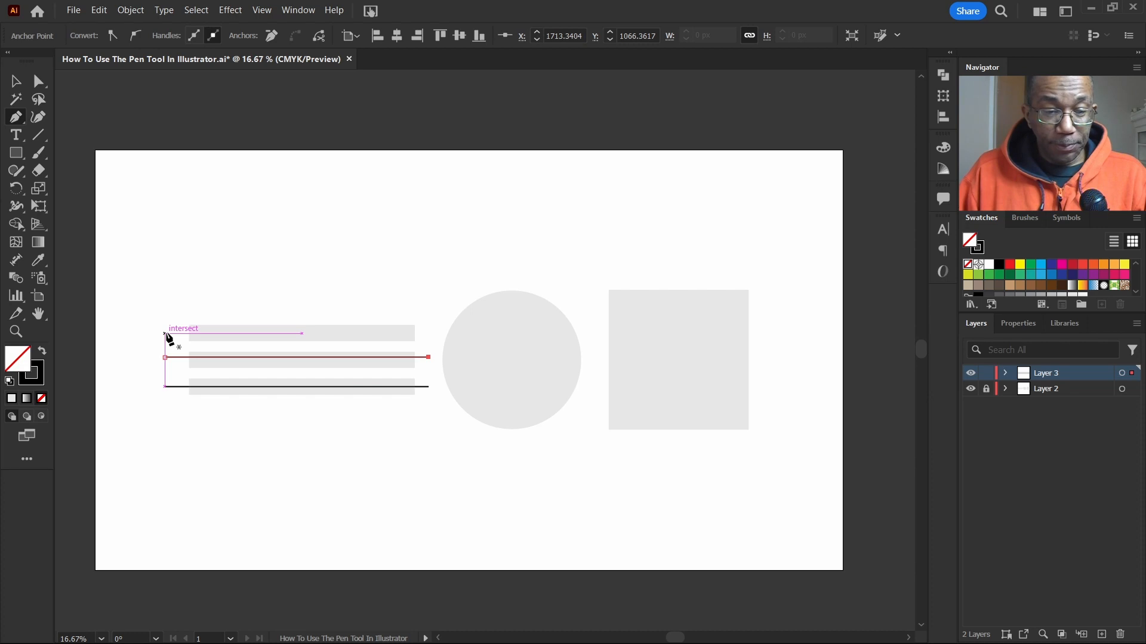
pyautogui.click(165, 333)
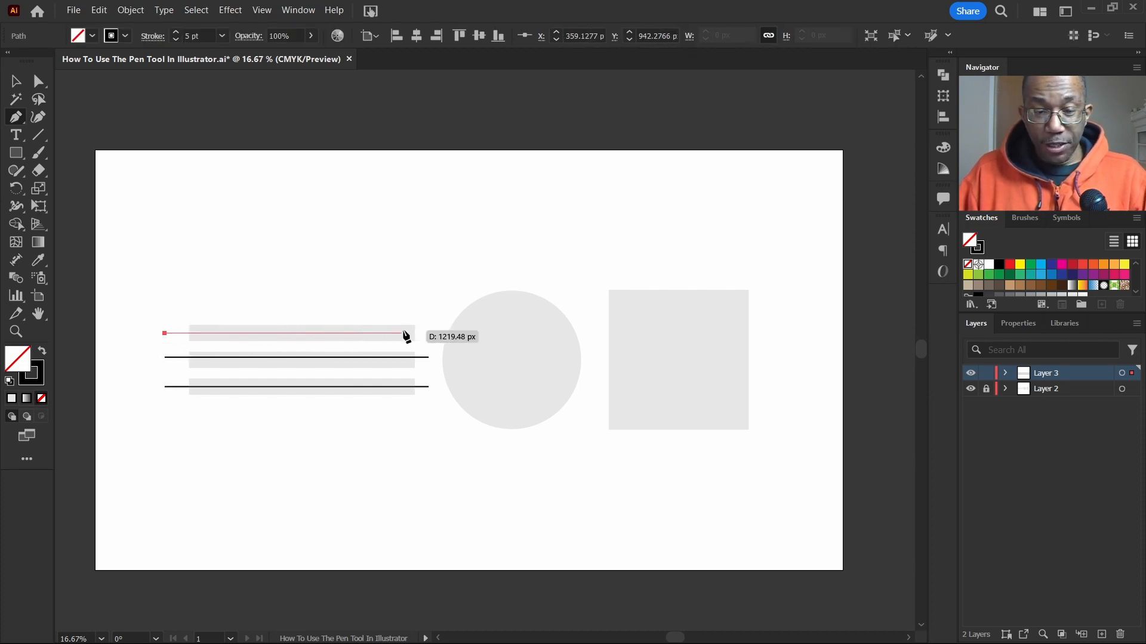
pyautogui.click(428, 333)
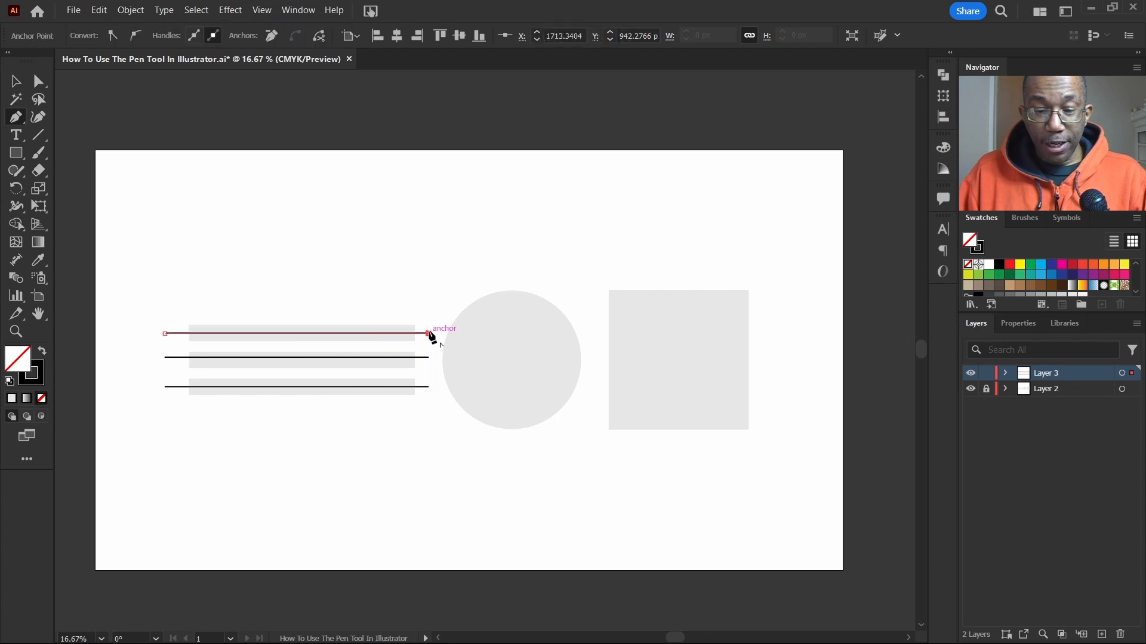
pyautogui.press('Escape')
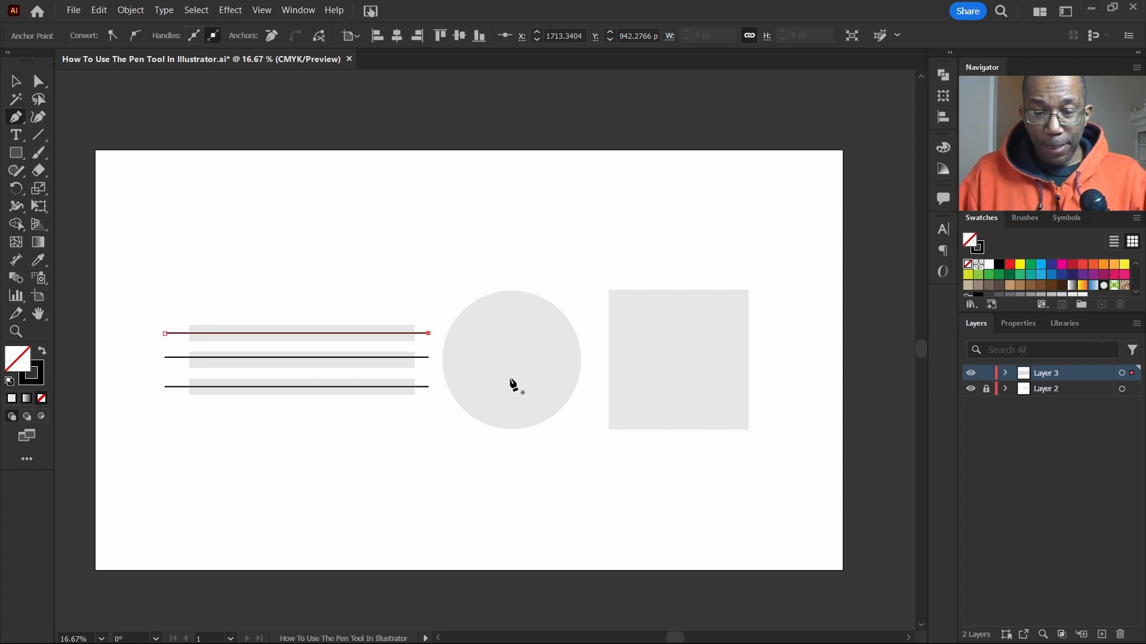
# Step: Start tracing the circle with a smooth anchor at its top, pulling out horizontal handles
pyautogui.hscroll(2, 514, 376)
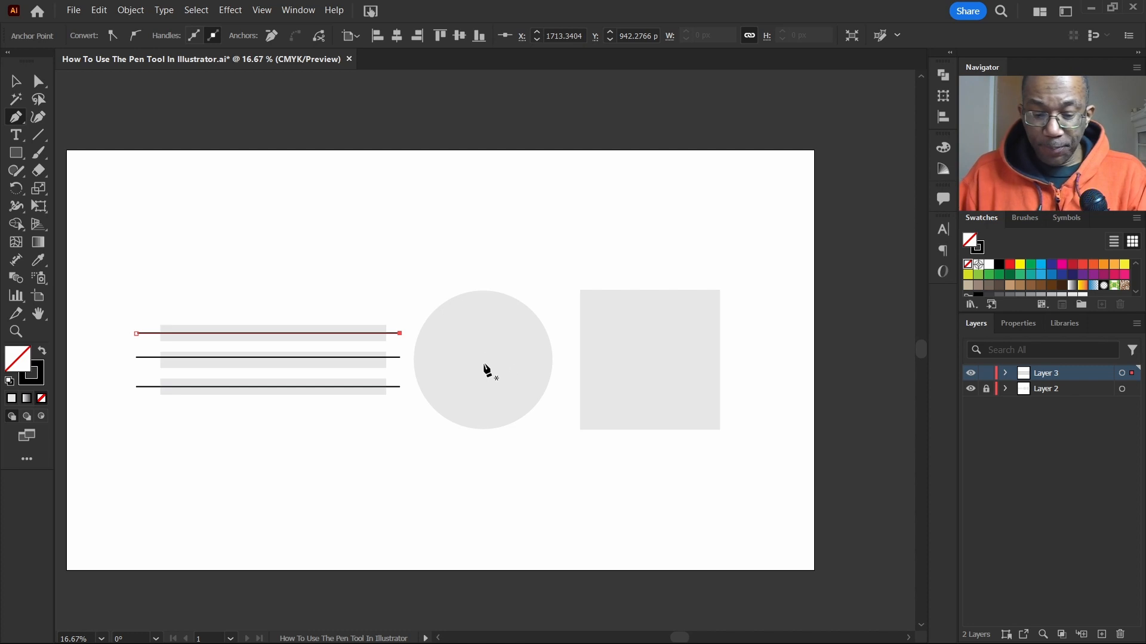
pyautogui.click(484, 291)
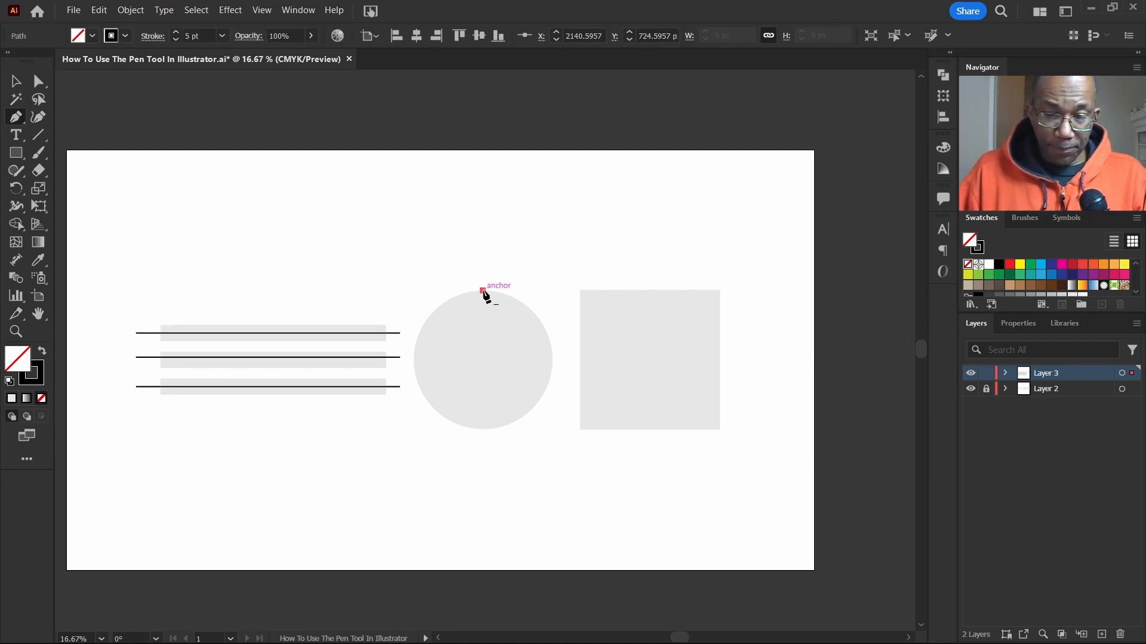
pyautogui.click(414, 350)
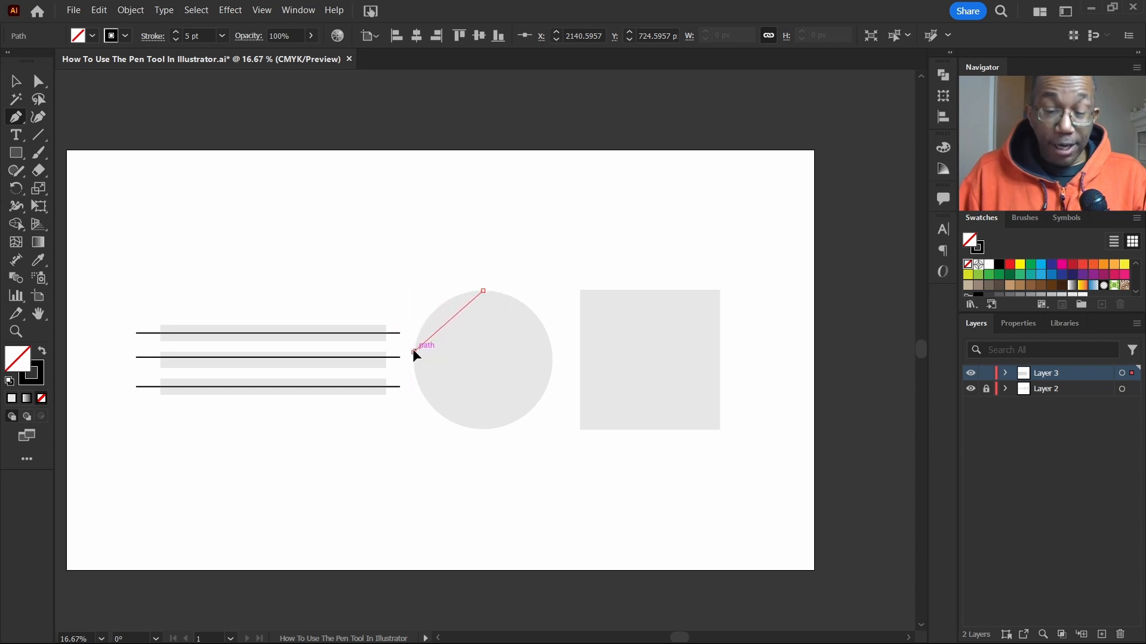
pyautogui.moveTo(413, 350); pyautogui.dragTo(411, 413)
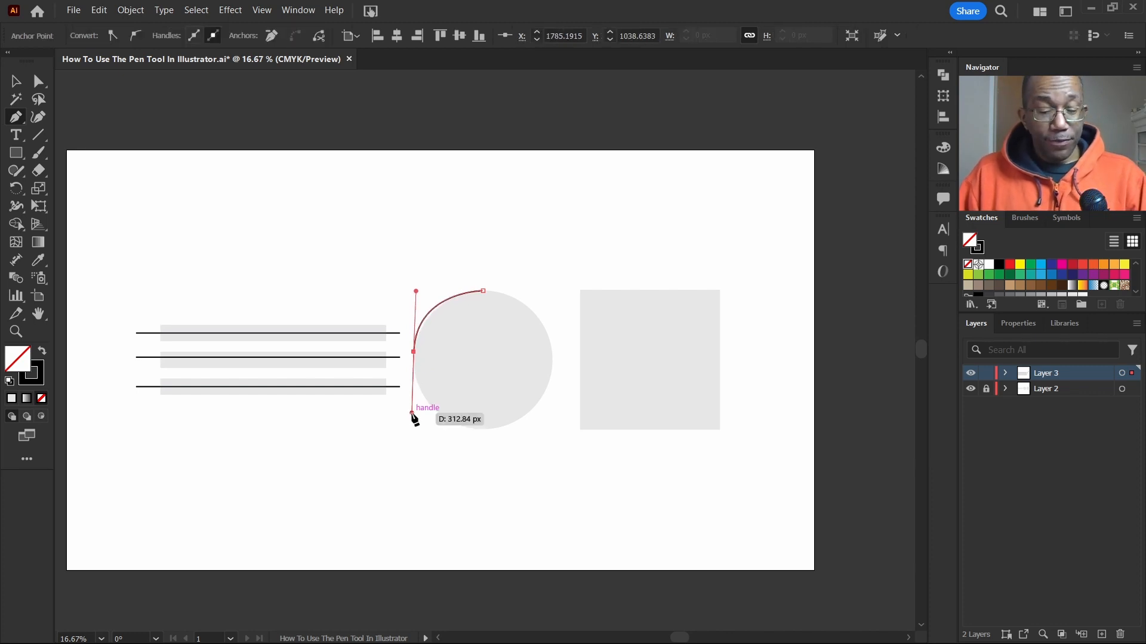
pyautogui.hotkey('ctrl', 'z')
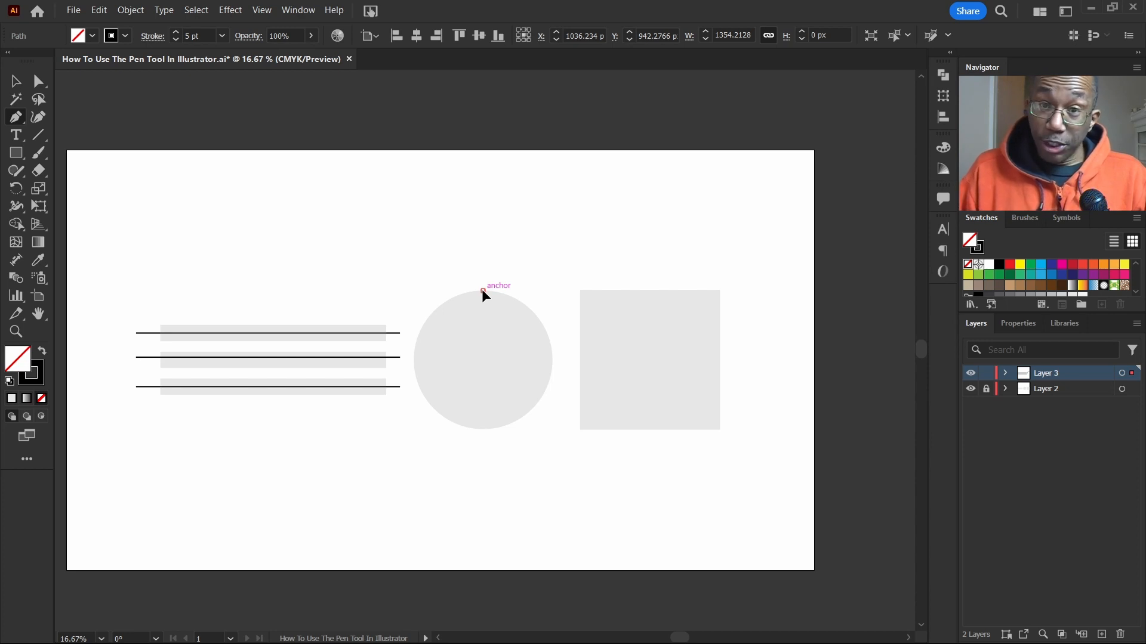
pyautogui.moveTo(482, 291); pyautogui.dragTo(426, 290)
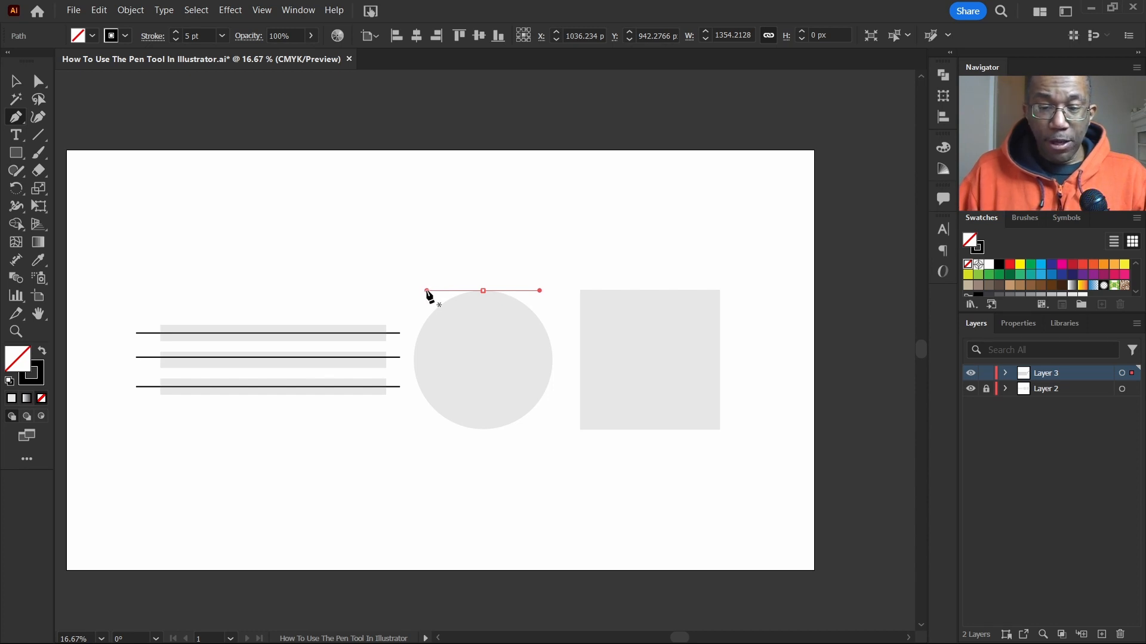
# Step: Add smooth anchors at the circle's left and bottom edges, dragging handles along its curve
pyautogui.click(412, 360)
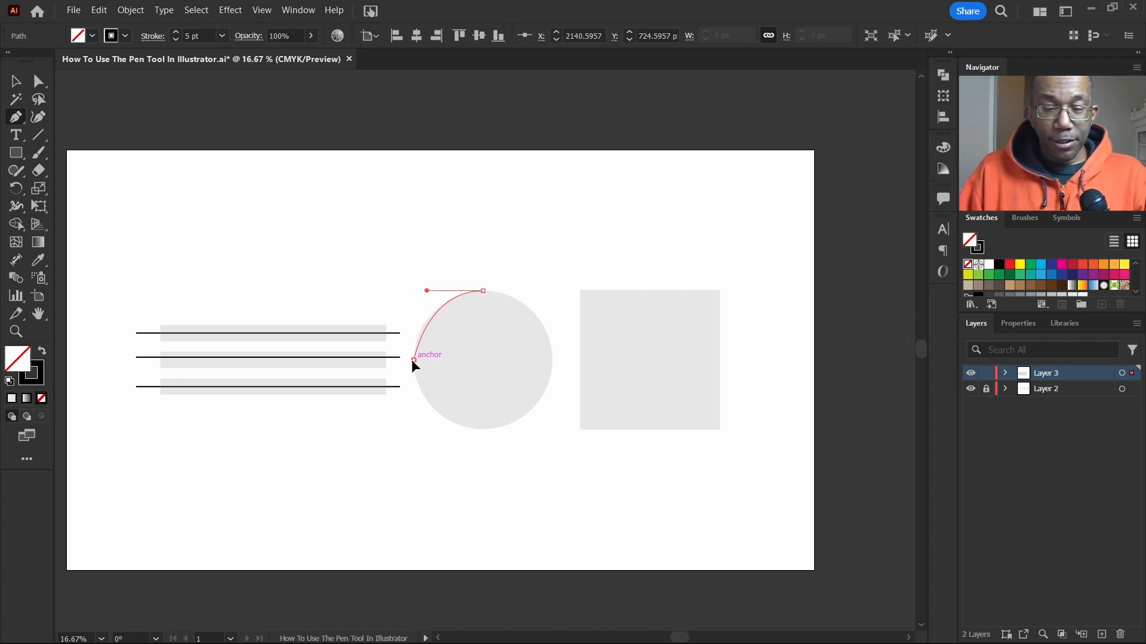
pyautogui.moveTo(412, 362); pyautogui.dragTo(414, 378)
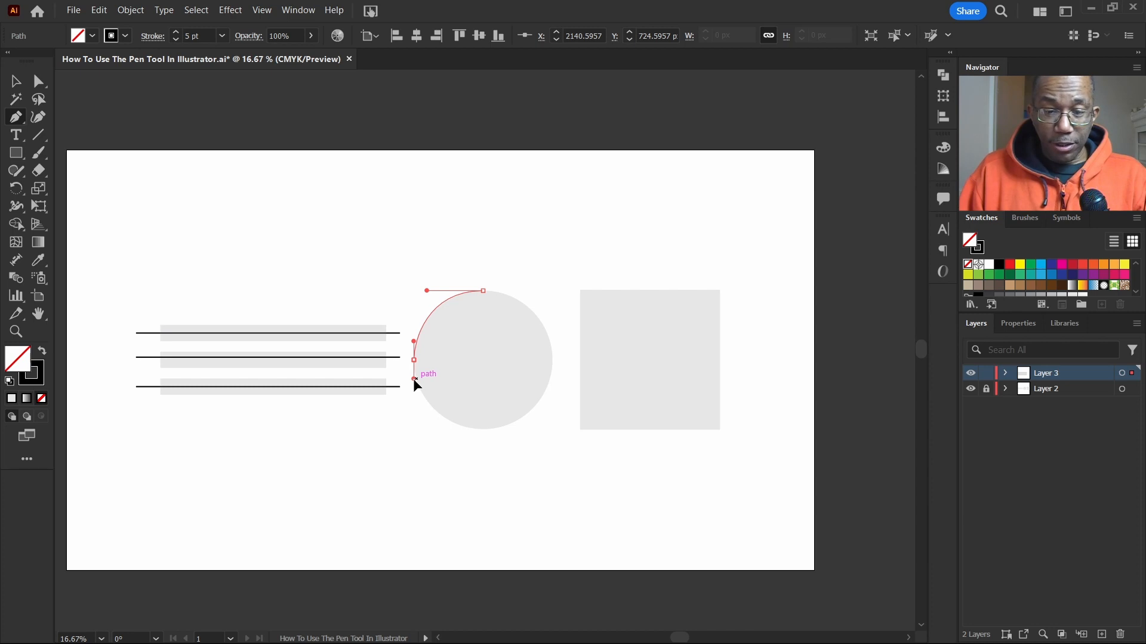
pyautogui.moveTo(413, 380); pyautogui.dragTo(413, 380)
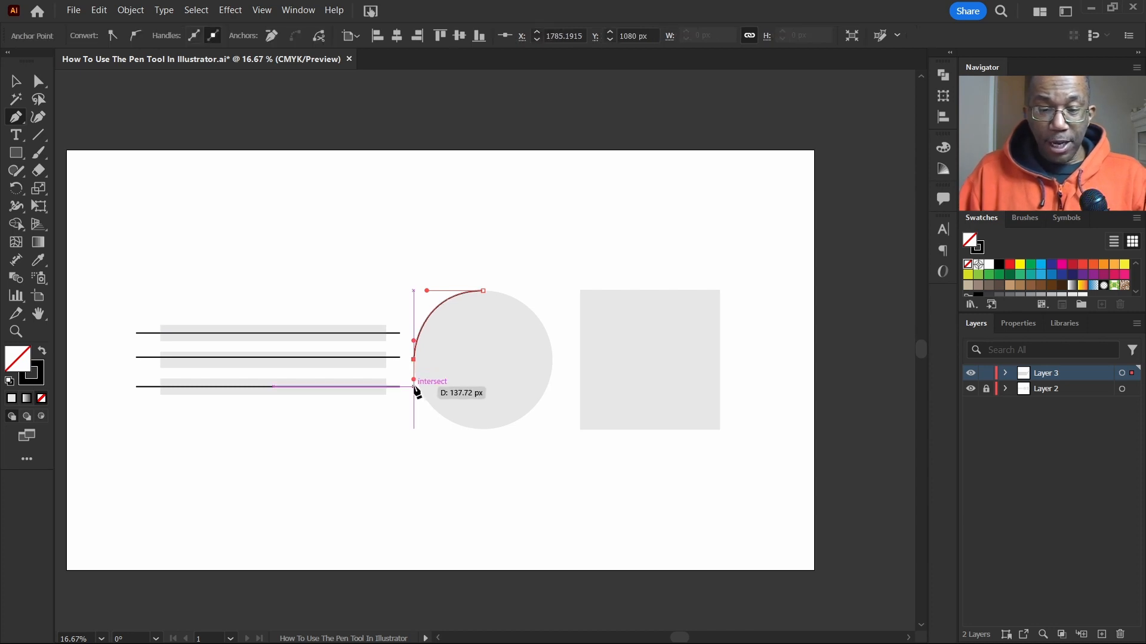
pyautogui.click(477, 429)
pyautogui.moveTo(478, 429); pyautogui.dragTo(525, 432)
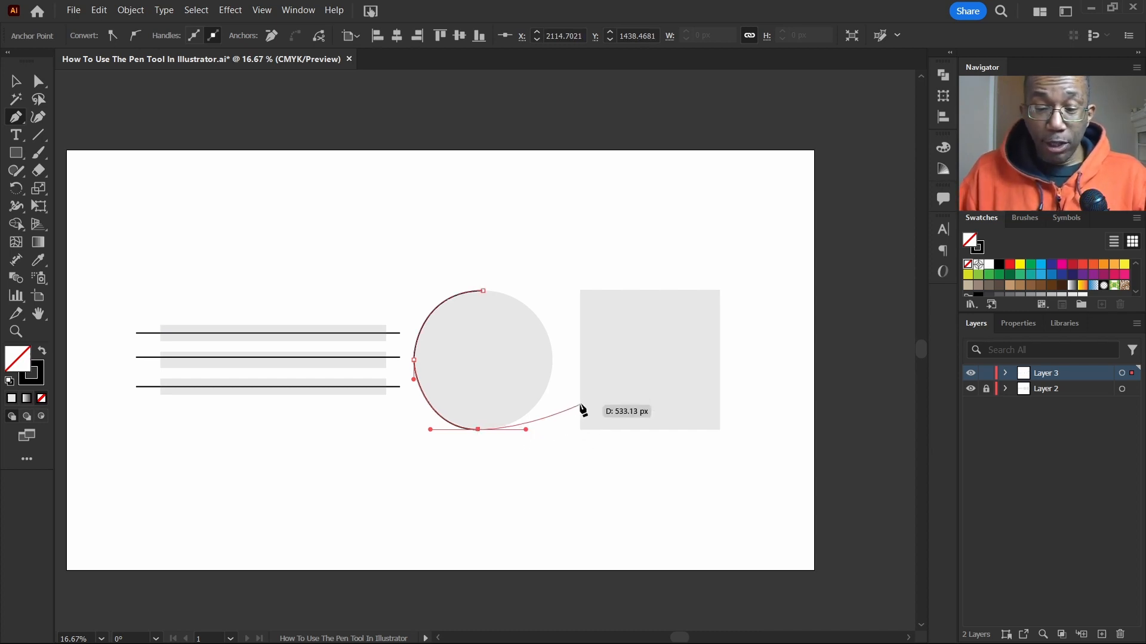
# Step: Add a smooth anchor on the circle's right edge and close the path back at the top anchor
pyautogui.click(551, 360)
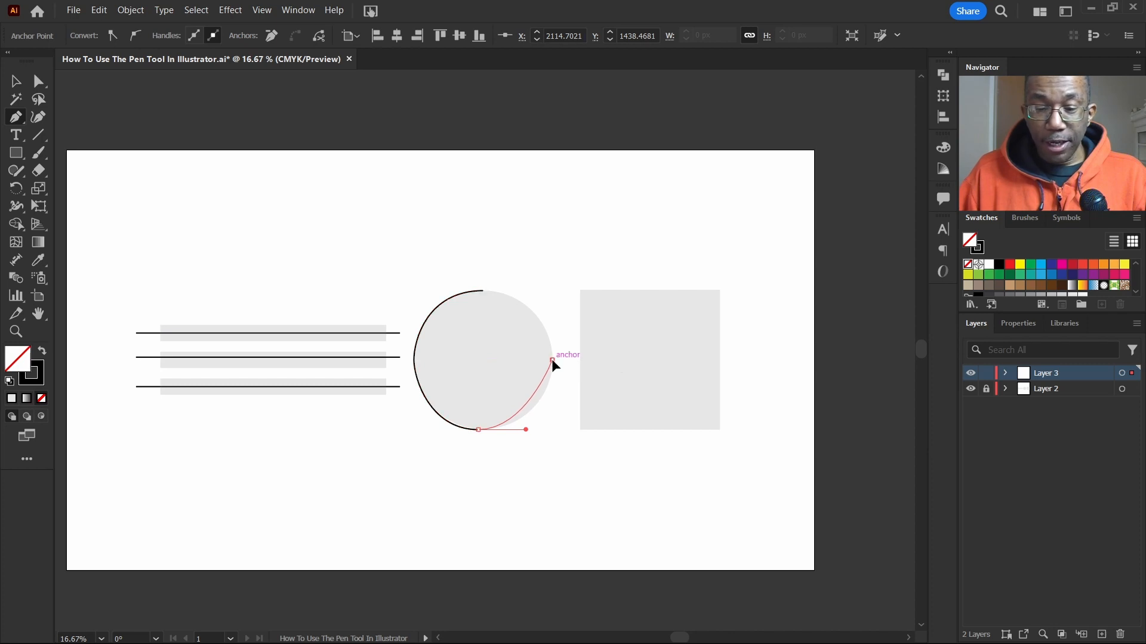
pyautogui.moveTo(552, 359); pyautogui.dragTo(556, 320)
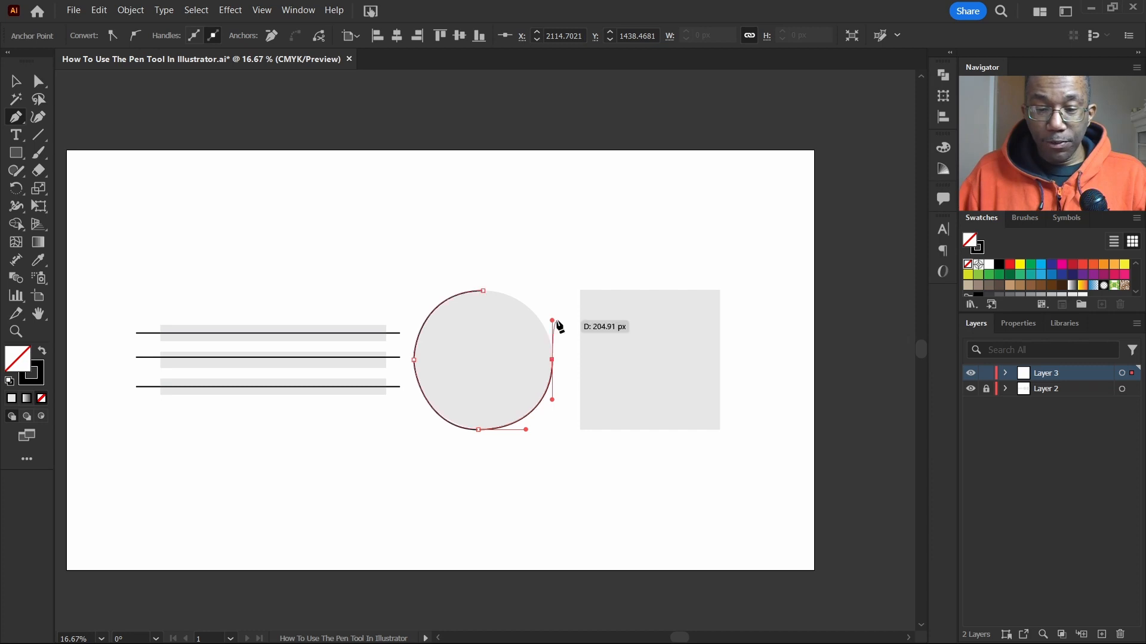
pyautogui.click(484, 292)
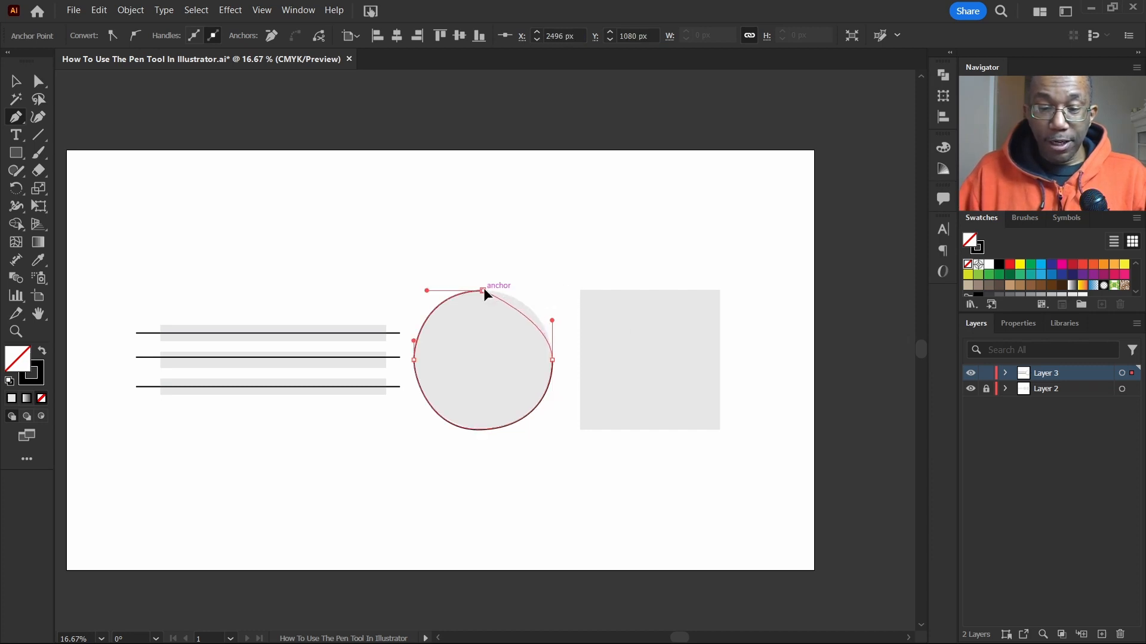
pyautogui.moveTo(484, 291); pyautogui.dragTo(442, 294)
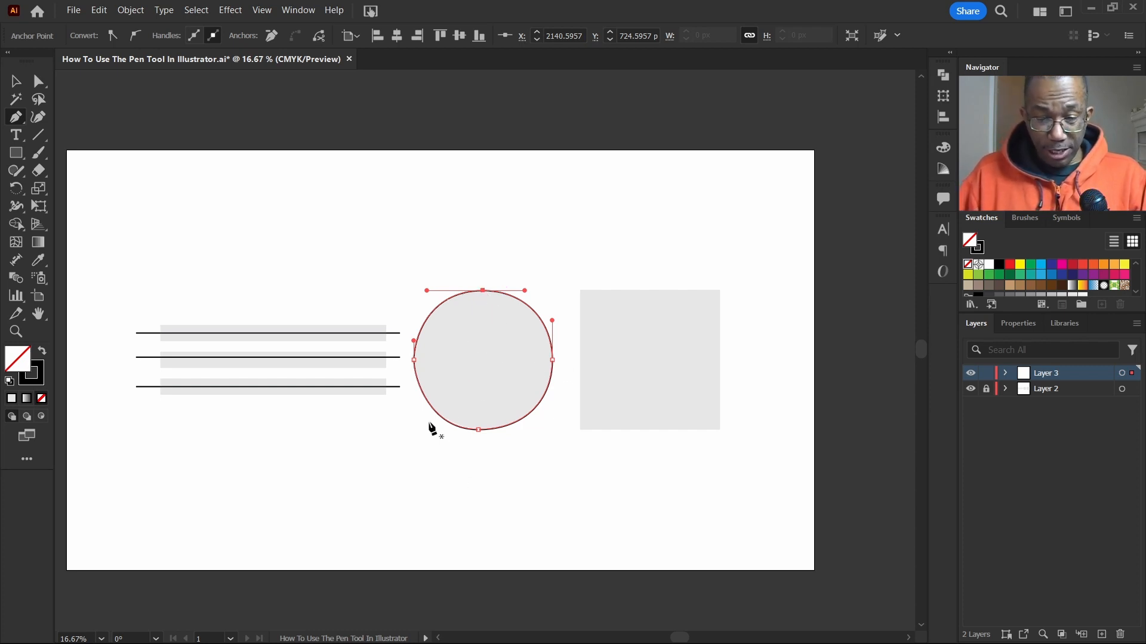
# Step: Refine the handles at the left and bottom anchors so the path hugs the circle, and deselect it
pyautogui.keyDown('ctrl'); pyautogui.click(413, 360); pyautogui.keyUp('ctrl')
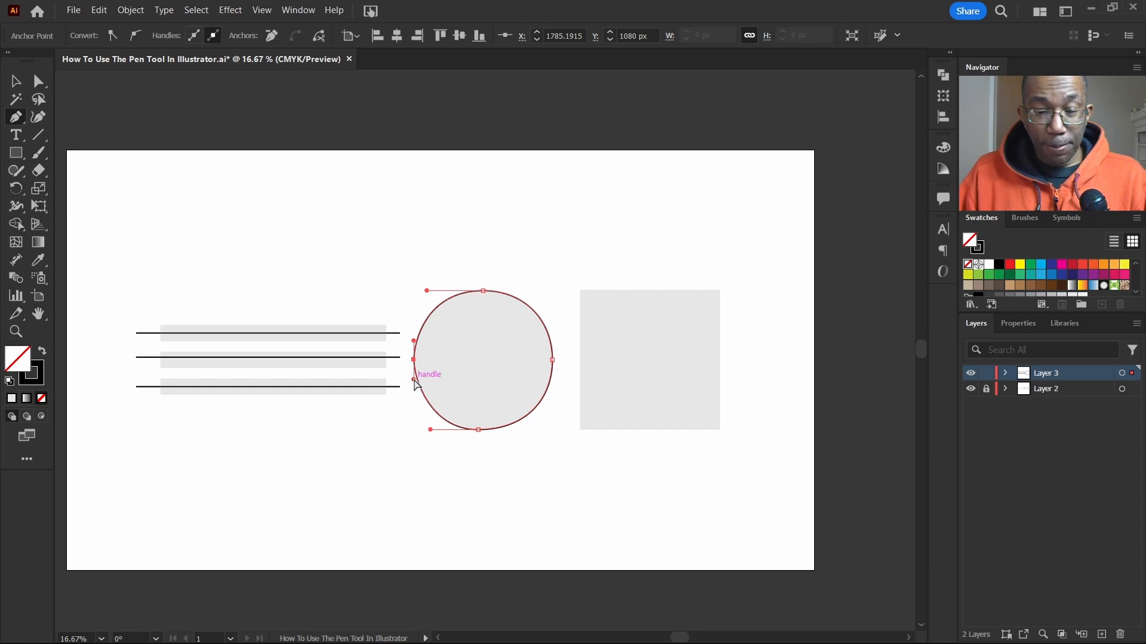
pyautogui.moveTo(413, 379)
pyautogui.mouseDown()
pyautogui.moveTo(403, 382)
pyautogui.moveTo(427, 382)
pyautogui.moveTo(398, 378)
pyautogui.moveTo(413, 379)
pyautogui.mouseUp()
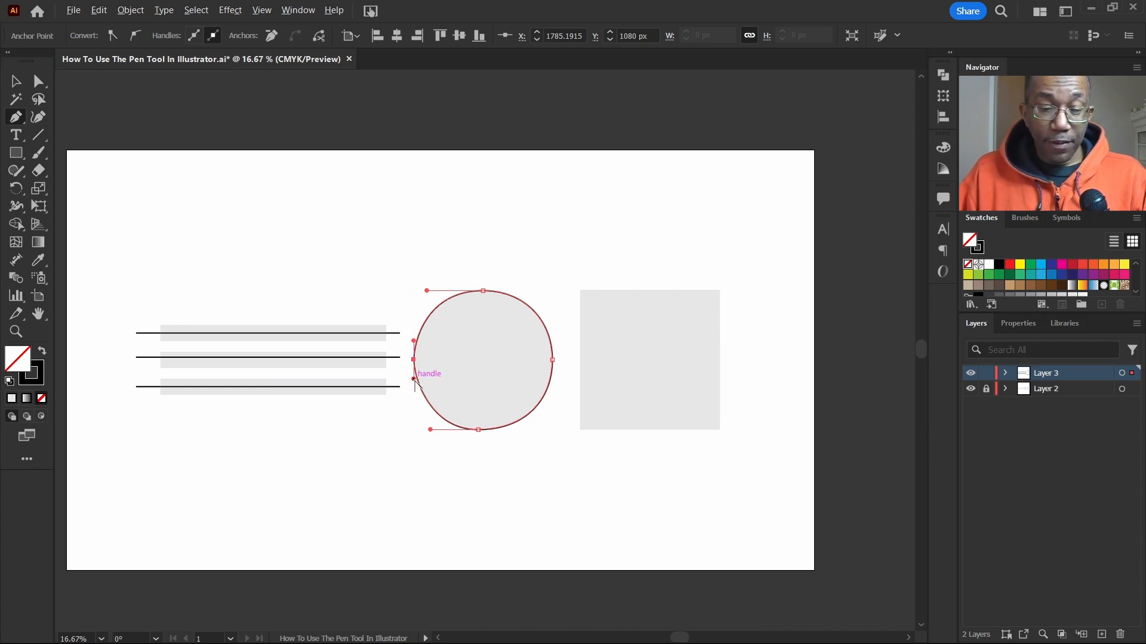
pyautogui.moveTo(415, 382)
pyautogui.mouseDown()
pyautogui.moveTo(414, 402)
pyautogui.moveTo(429, 382)
pyautogui.moveTo(403, 393)
pyautogui.moveTo(425, 391)
pyautogui.moveTo(413, 376)
pyautogui.mouseUp()
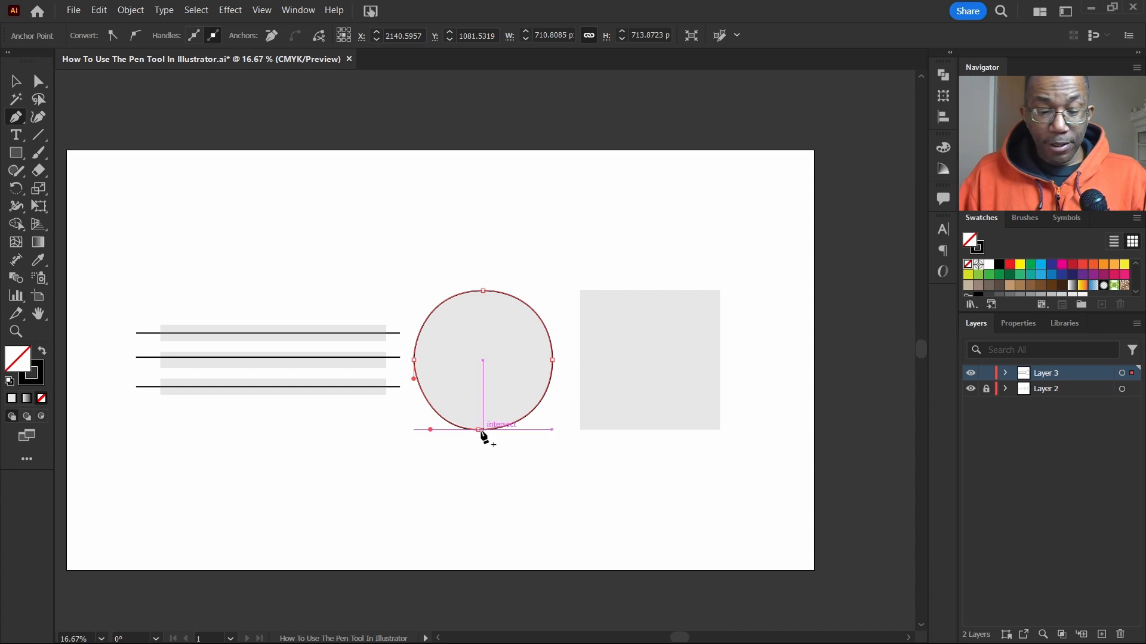
pyautogui.keyDown('ctrl'); pyautogui.click(478, 430); pyautogui.keyUp('ctrl')
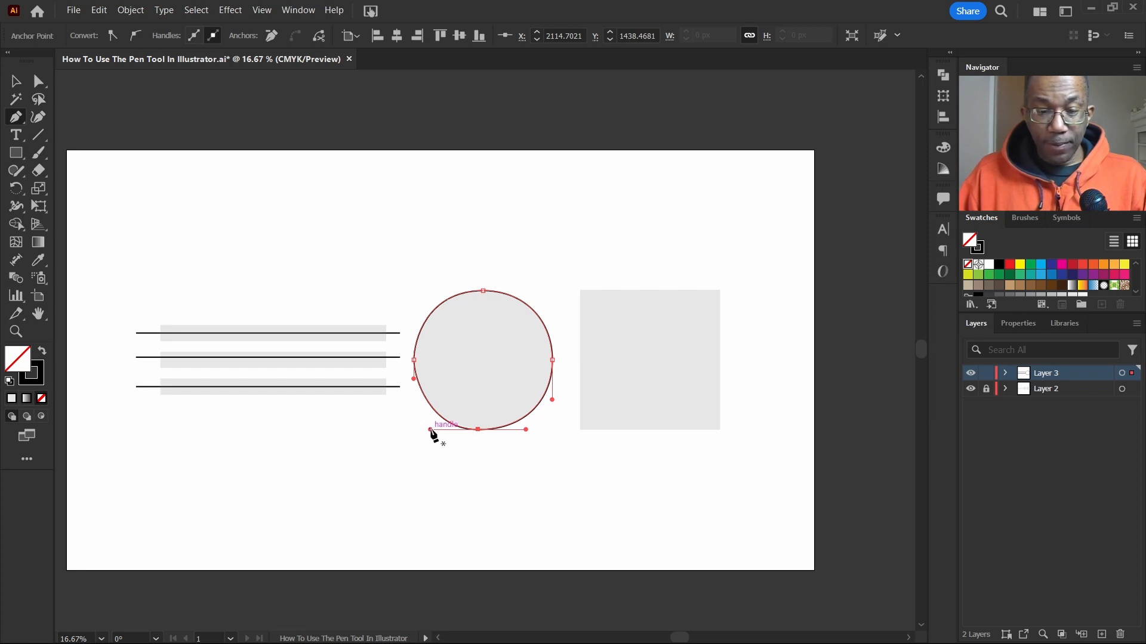
pyautogui.moveTo(431, 429)
pyautogui.mouseDown()
pyautogui.moveTo(442, 427)
pyautogui.moveTo(423, 427)
pyautogui.mouseUp()
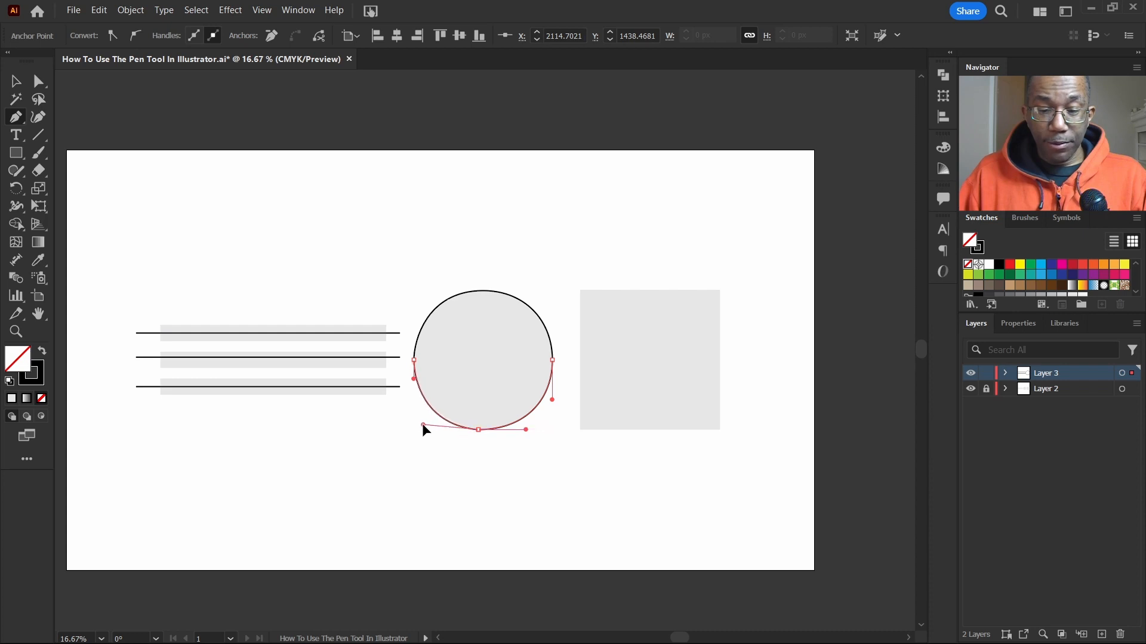
pyautogui.press('v')
pyautogui.click(578, 427)
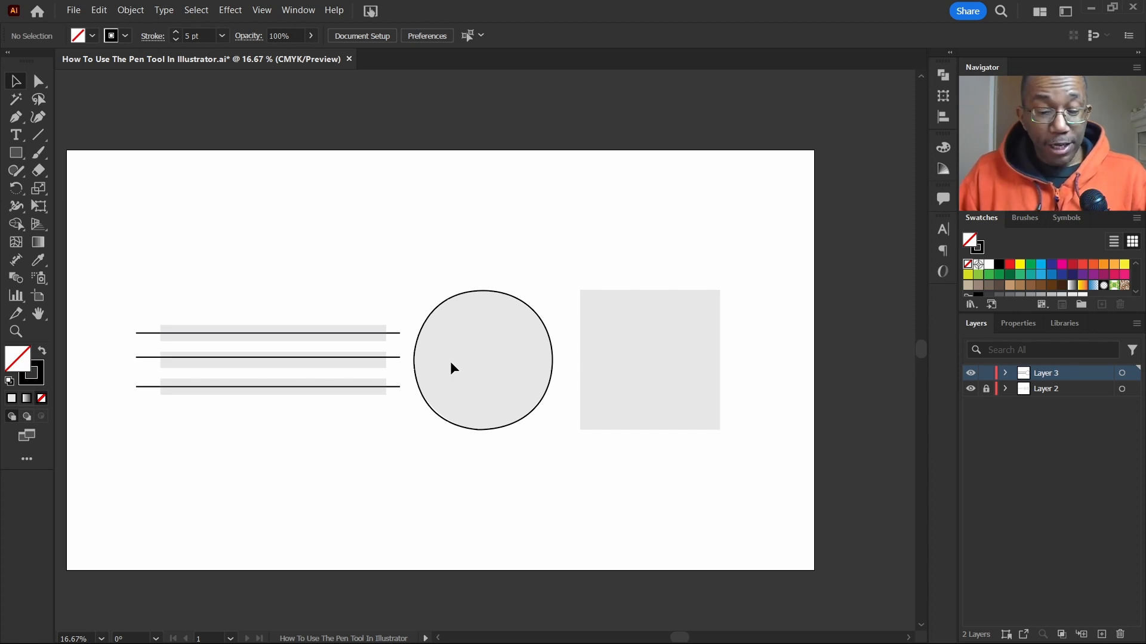
# Step: Trace the square with the Pen tool using straight anchors at its four corners, close the path, and deselect it
pyautogui.press('p')
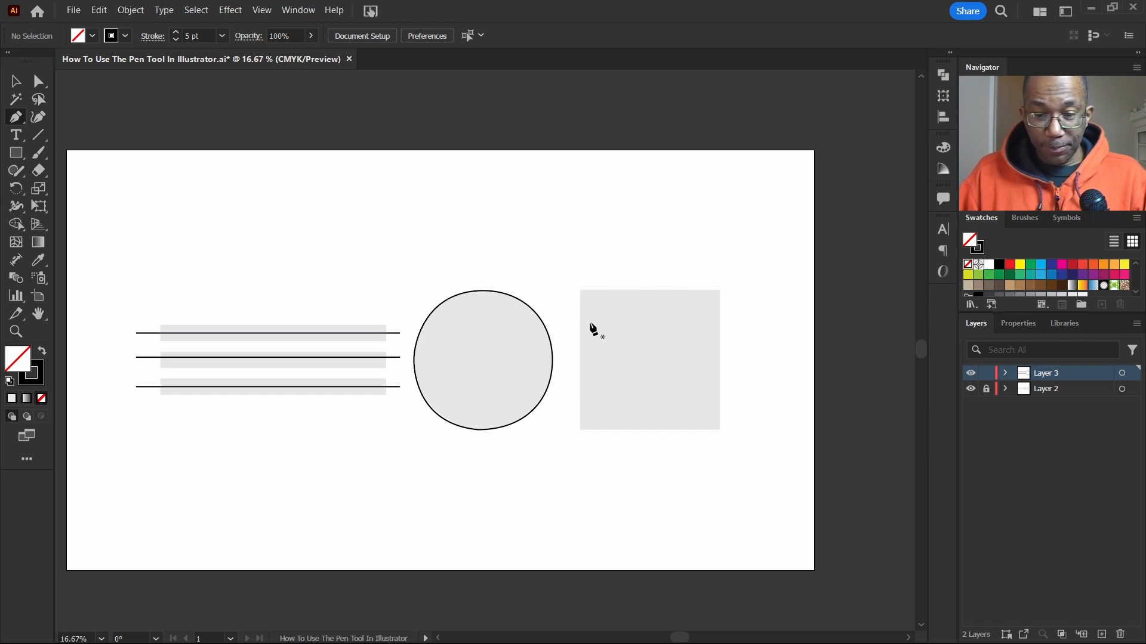
pyautogui.click(580, 291)
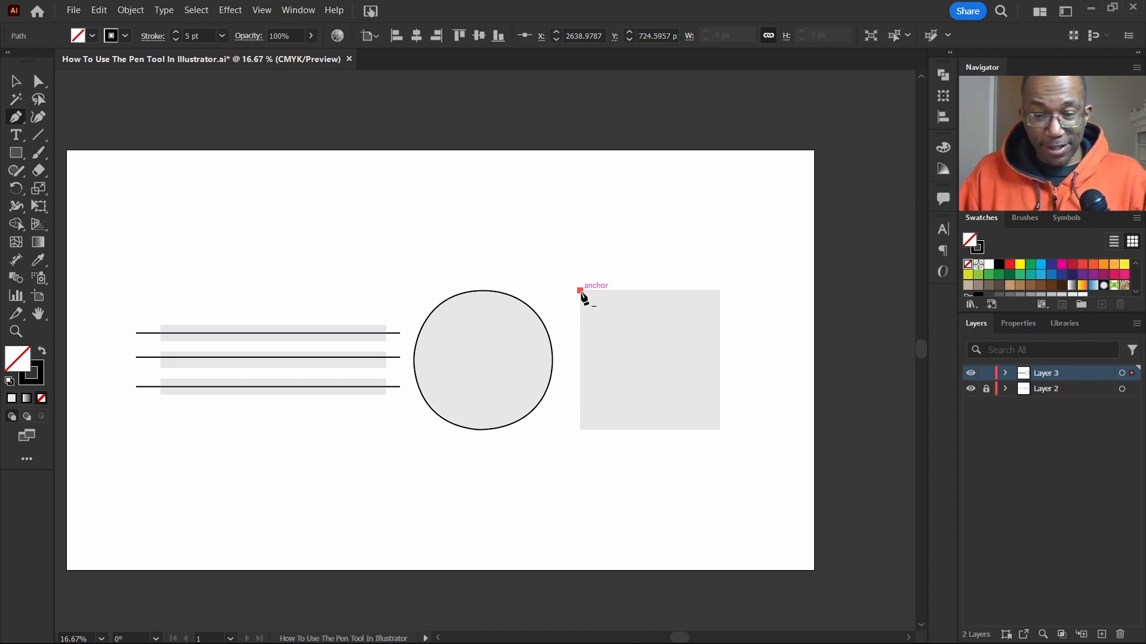
pyautogui.click(580, 429)
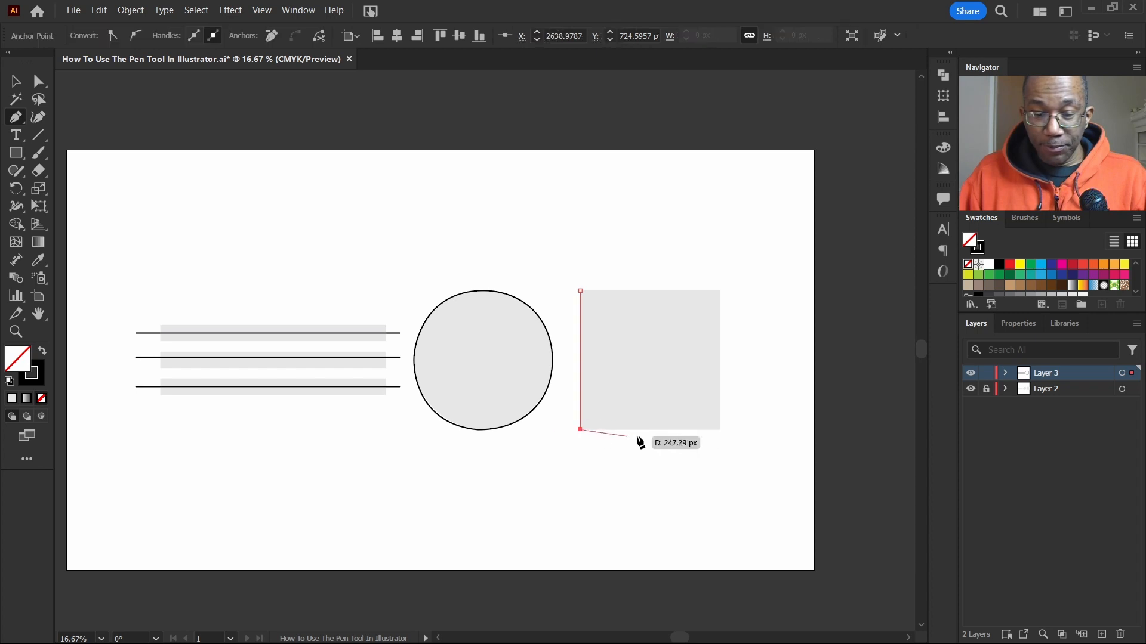
pyautogui.click(720, 429)
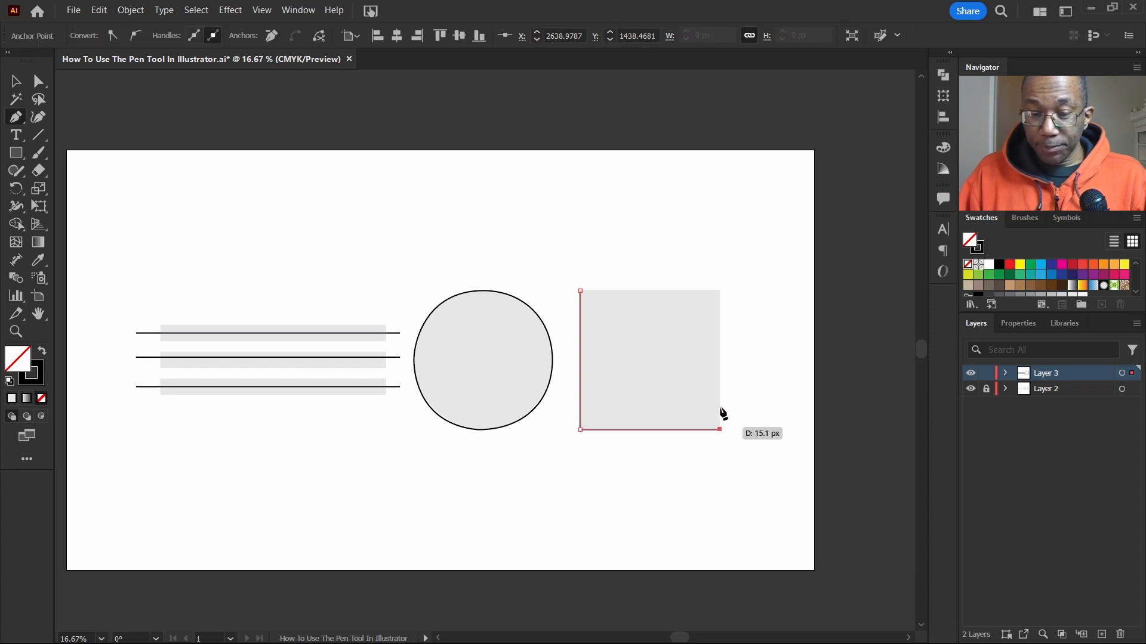
pyautogui.click(719, 290)
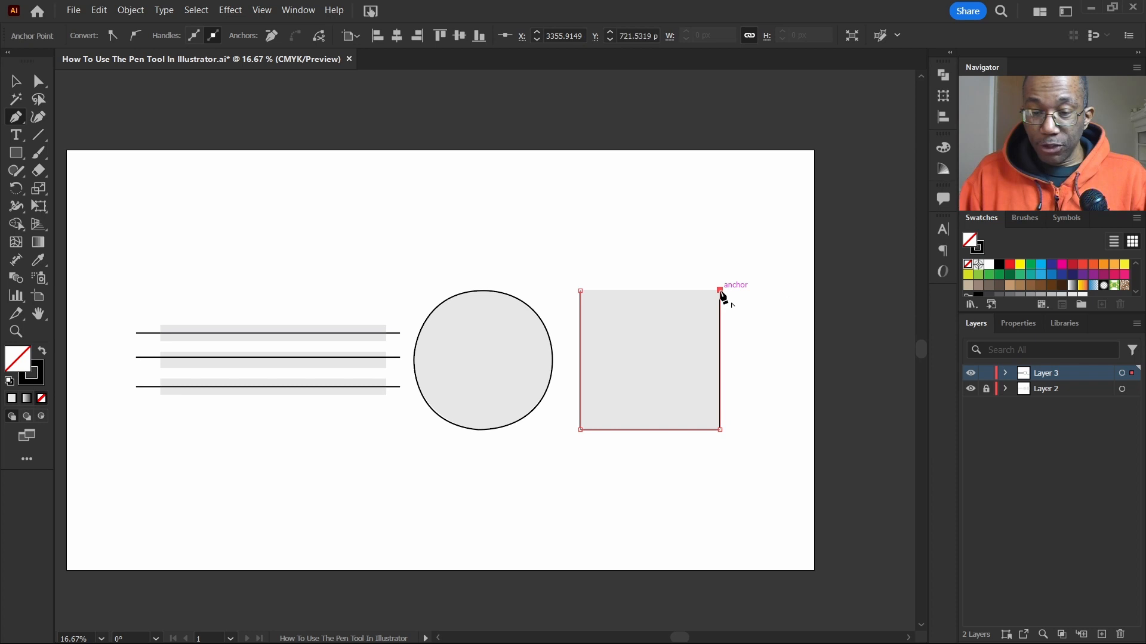
pyautogui.click(580, 291)
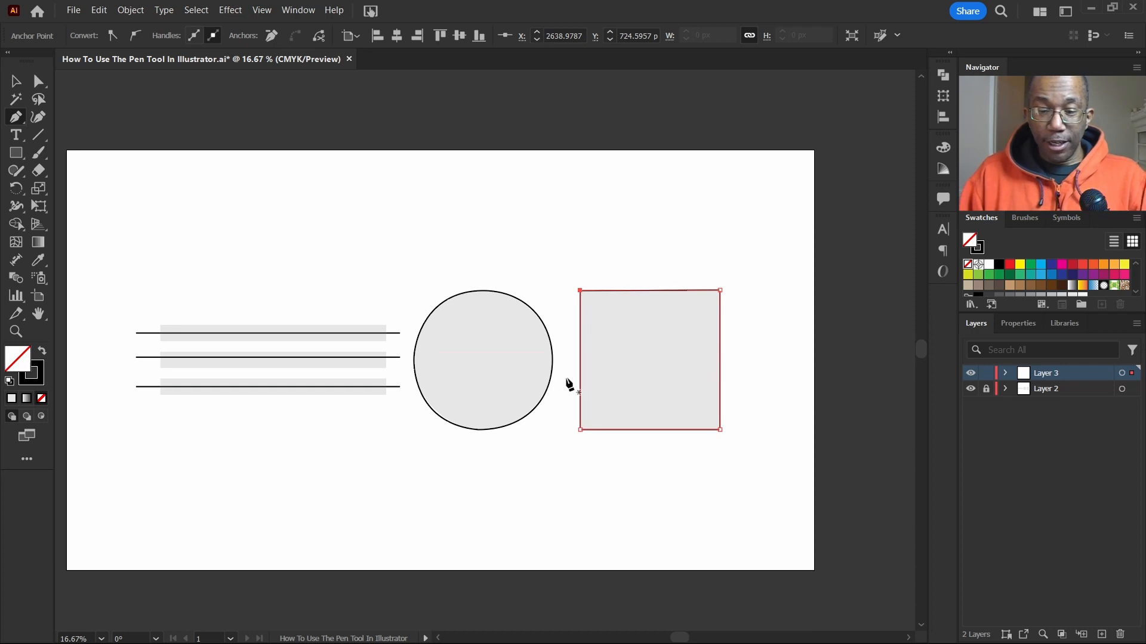
pyautogui.click(16, 81)
pyautogui.click(726, 270)
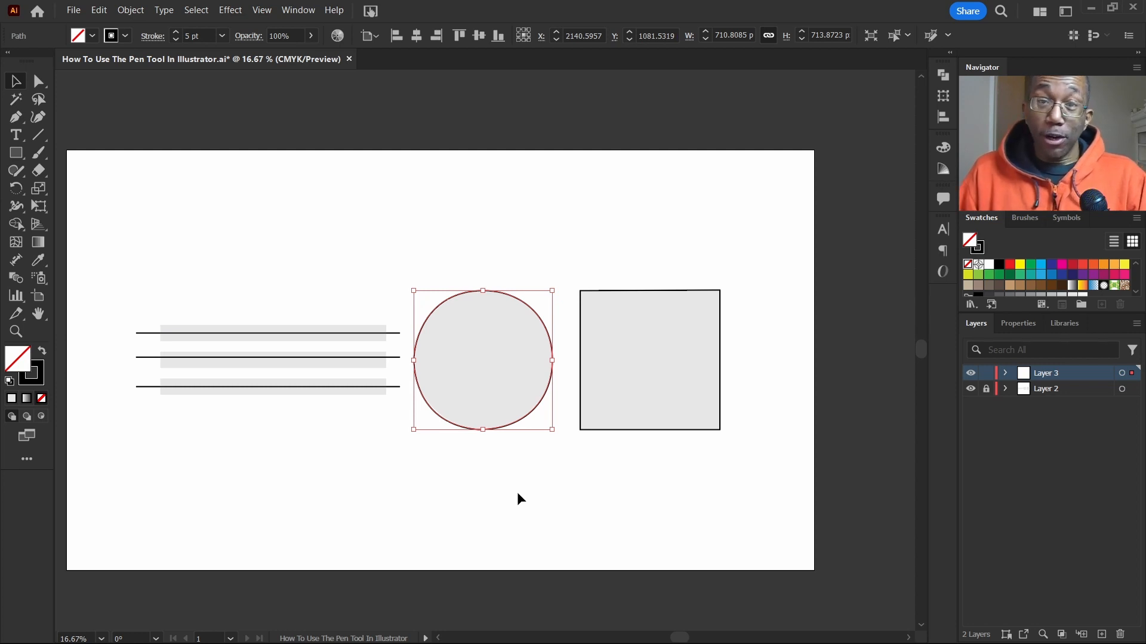
pyautogui.click(525, 481)
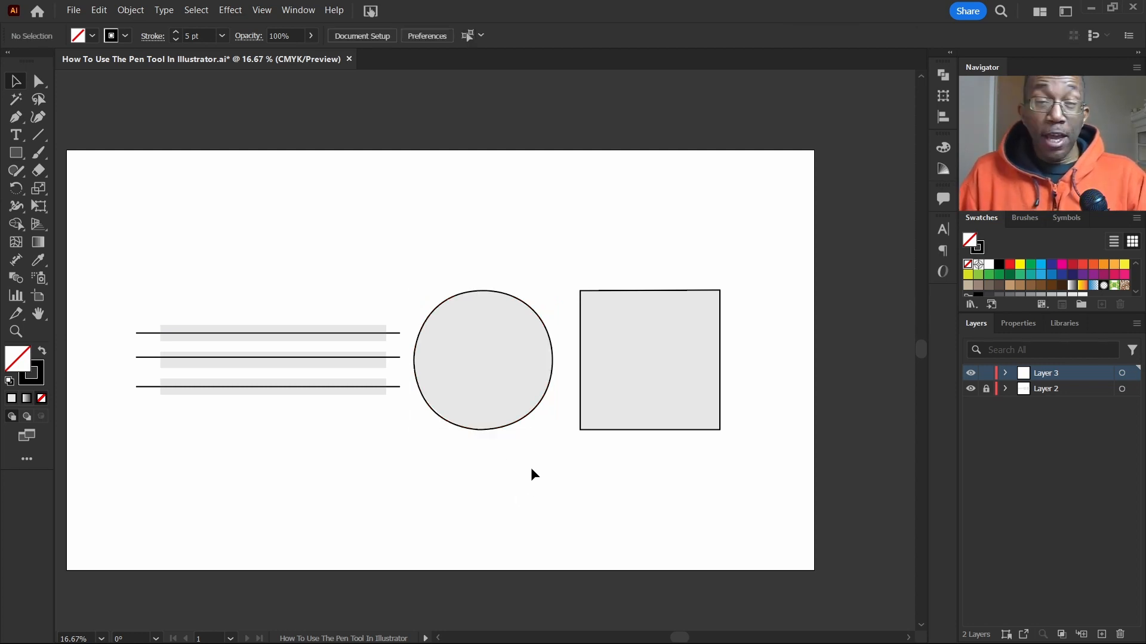